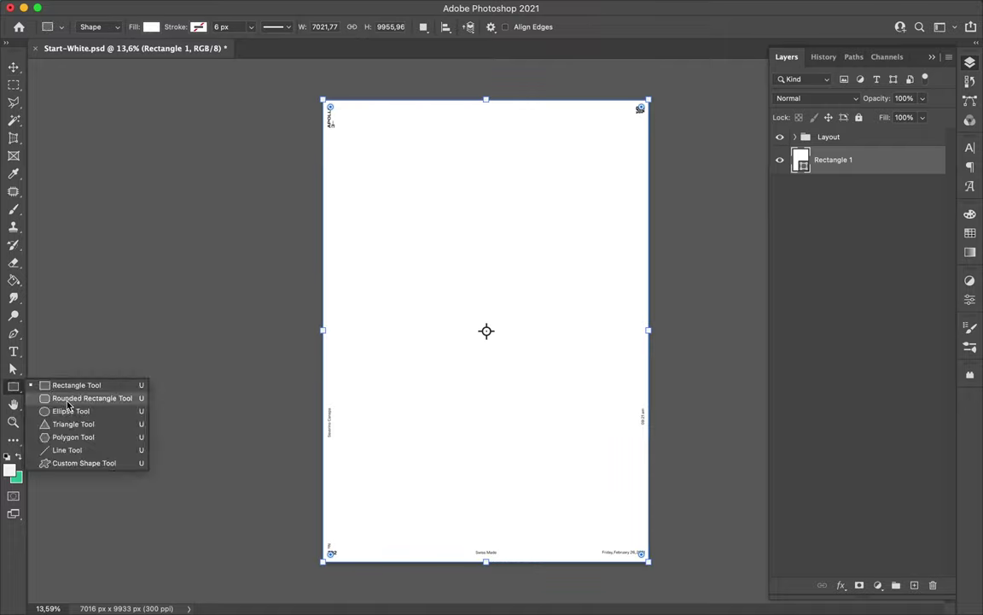
- Draw a circle on the poster and fill it orange (#e9a037)
click(791, 415)
click(288, 53)
drag(297, 333, 300, 298)
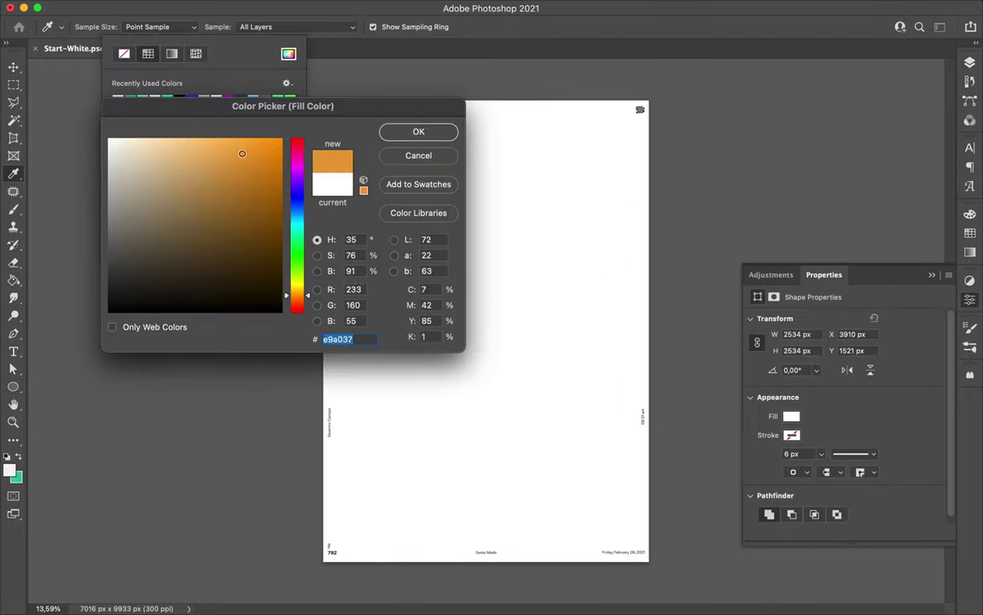
click(418, 132)
- Move the circle toward the upper right and warp it into an irregular round
key(v)
drag(568, 228, 559, 228)
key(ctrl+t)
right_click(531, 204)
click(555, 314)
mouse_move(507, 188)
mouse_down()
mouse_move(570, 274)
mouse_move(669, 234)
mouse_move(617, 136)
mouse_up()
key(Return)
key(ctrl+0)
- On a new layer, stamp an orange Thin_grunge_stripe brush stroke below the sun
key(b)
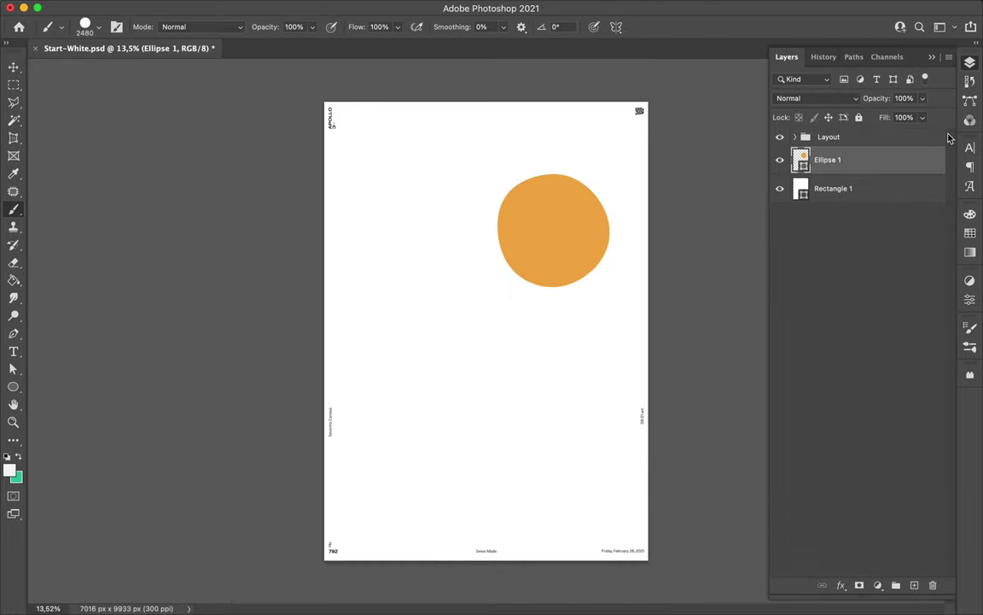
key(ctrl+shift+alt+n)
click(85, 26)
scroll(100, 345, down, 5)
scroll(51, 325, up, 5)
click(128, 392)
scroll(126, 335, down, 5)
click(384, 427)
click(402, 427)
key(ctrl+t)
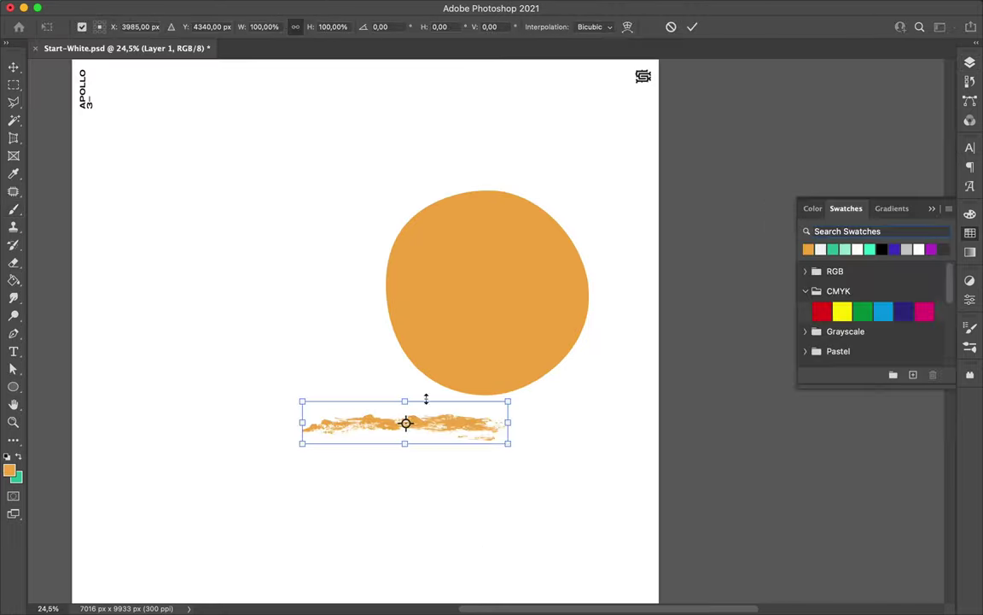
- Warp the grunge stroke so it curves along the sun's lower-left edge
drag(300, 399, 340, 314)
drag(357, 367, 364, 315)
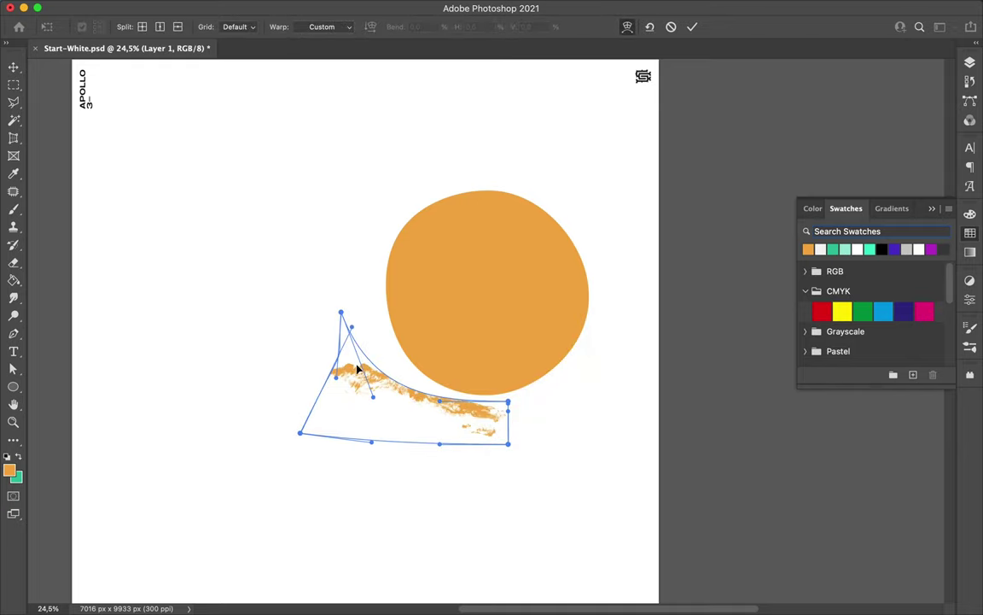
drag(316, 389, 344, 329)
drag(508, 401, 512, 339)
drag(508, 439, 517, 417)
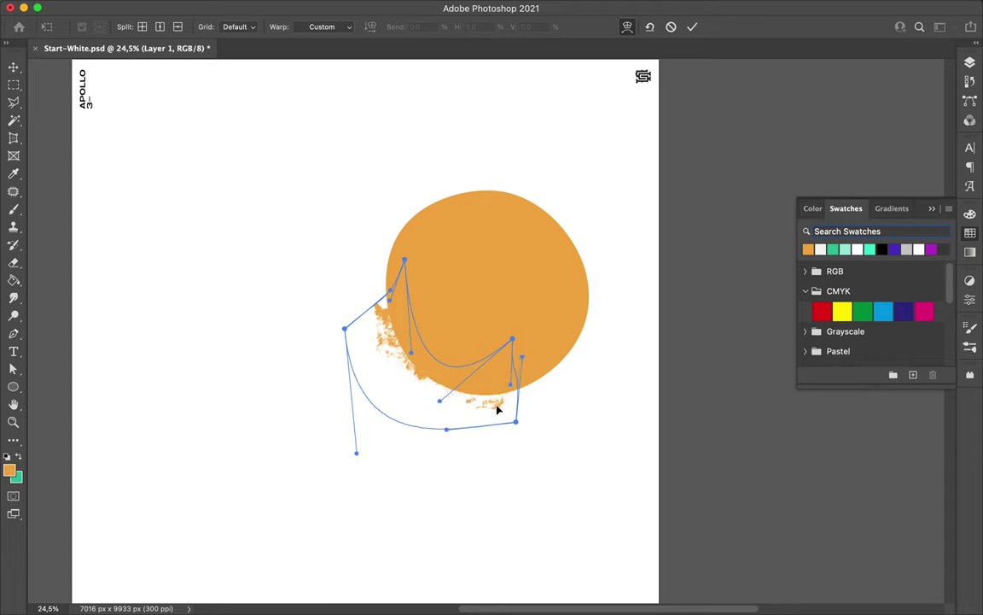
key(Return)
- Add a new empty layer for dust with the Brush tool active
key(b)
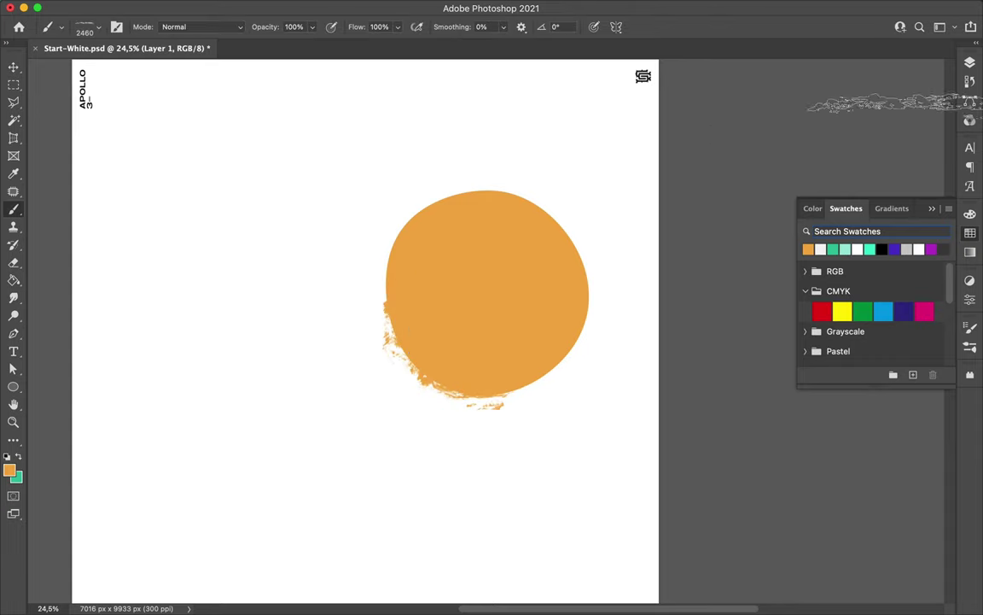
click(970, 63)
click(85, 27)
scroll(30, 395, down, 10)
- Spray orange dust left of the sun with a WG Dust Particles brush
click(30, 395)
click(102, 361)
click(223, 357)
click(86, 27)
click(107, 268)
click(108, 343)
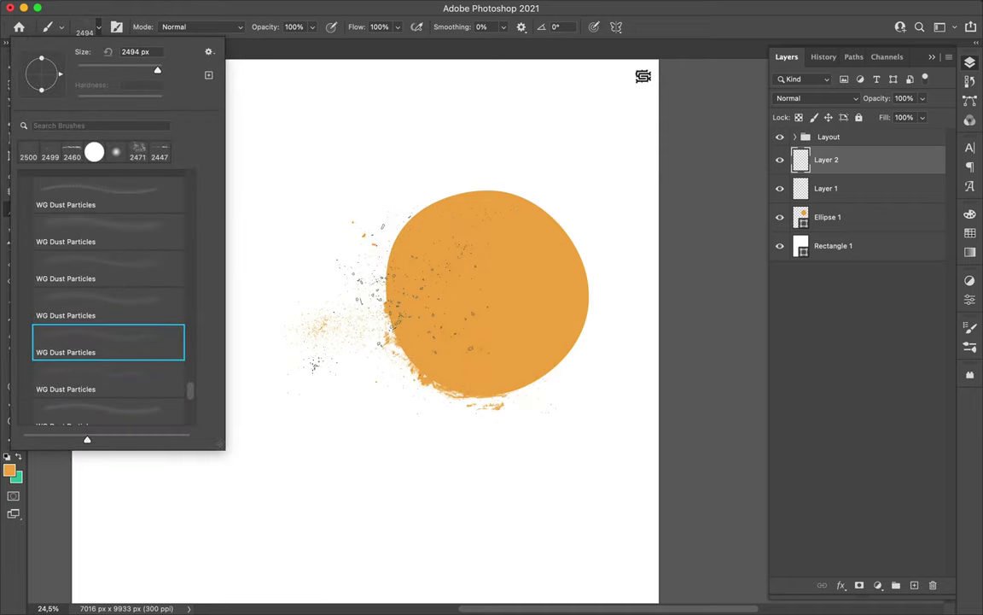
- Reset colours to black, add a new layer and choose another WG Dust Particles brush
key(Return)
key(d)
click(85, 26)
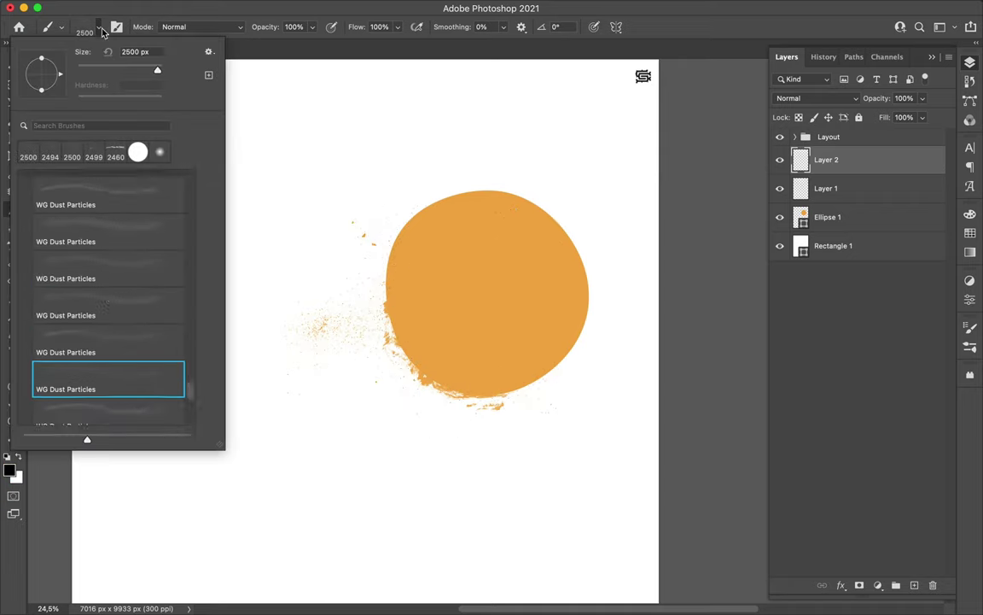
click(107, 342)
key(Return)
click(86, 27)
click(108, 359)
key(Return)
- Stamp black dust over the sun's lower left with the 2499 px brush, naming the layer 'Black dust'
click(85, 26)
click(107, 397)
key(Return)
scroll(481, 333, down, 2)
double_click(826, 187)
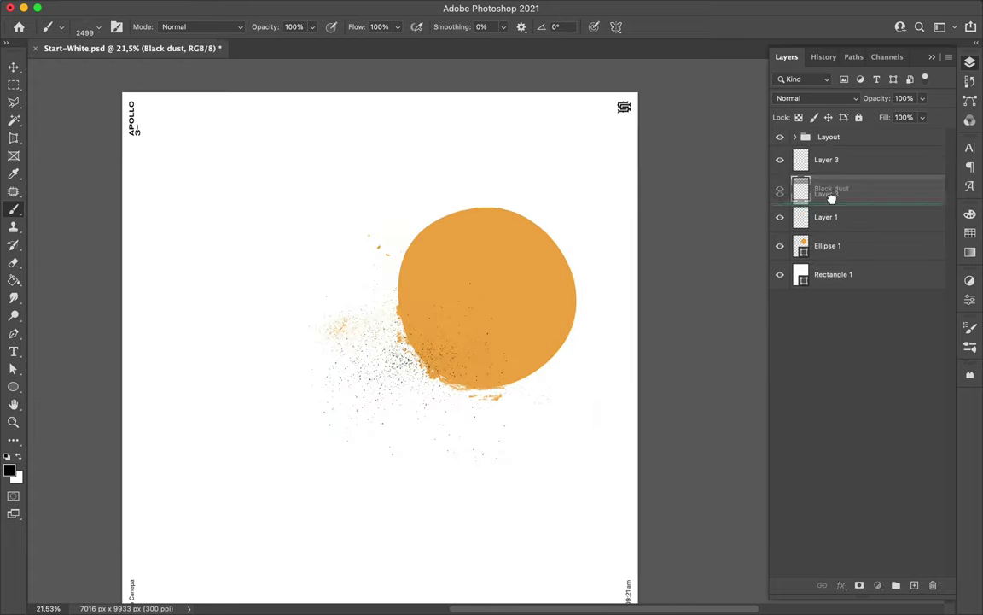
click(970, 233)
- Paint an orange Dusty_grunge_stripe_02 stripe horizontally across the sun
click(808, 249)
click(85, 26)
click(36, 416)
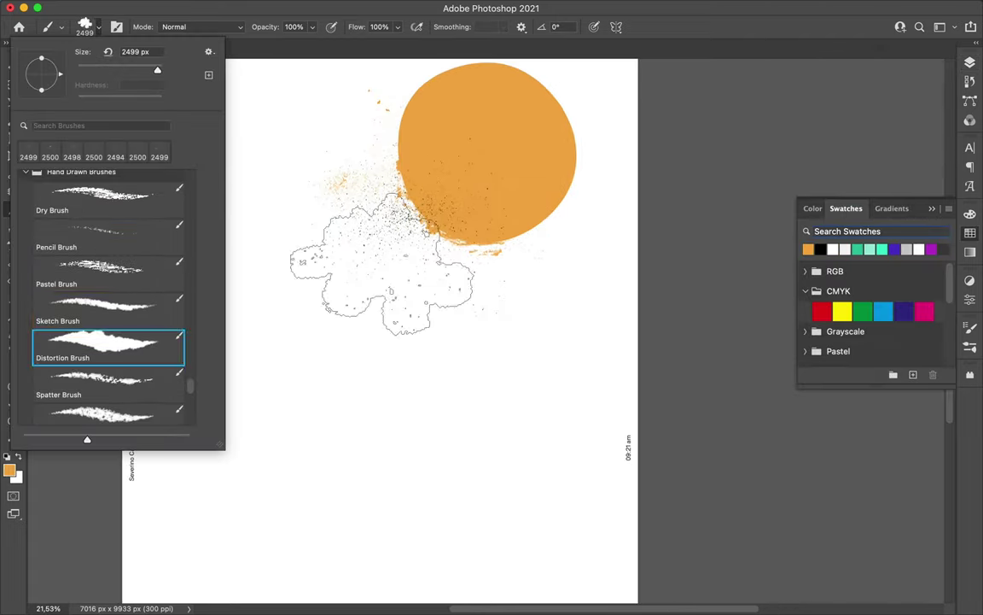
scroll(102, 299, down, 10)
click(25, 384)
click(107, 295)
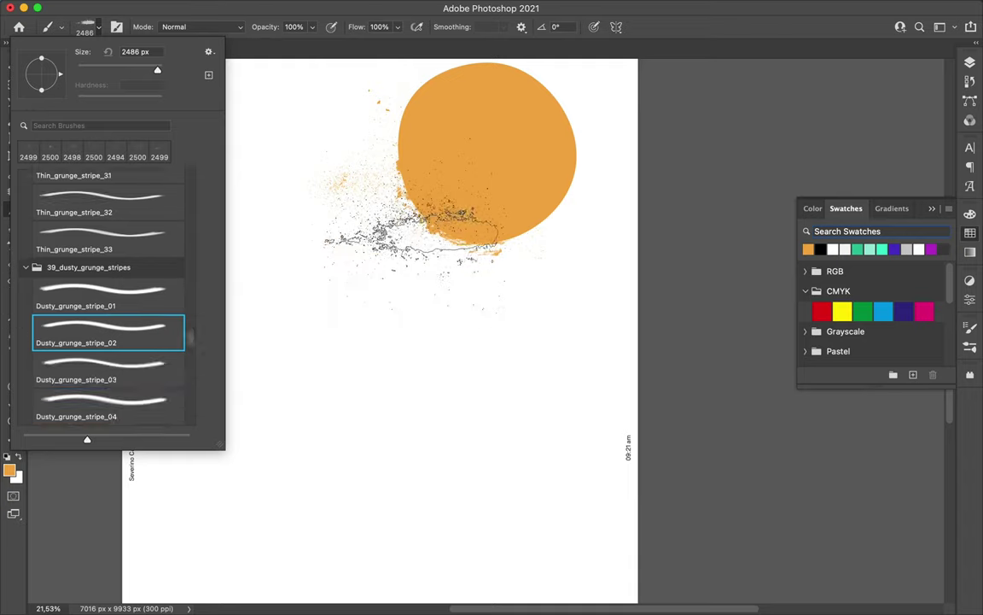
click(392, 222)
click(85, 27)
scroll(125, 338, up, 2)
click(450, 274)
click(427, 209)
- Select the layer just above the page with the rectangle shape tool ready
key(v)
scroll(615, 383, down, 3)
key(b)
click(970, 63)
click(847, 273)
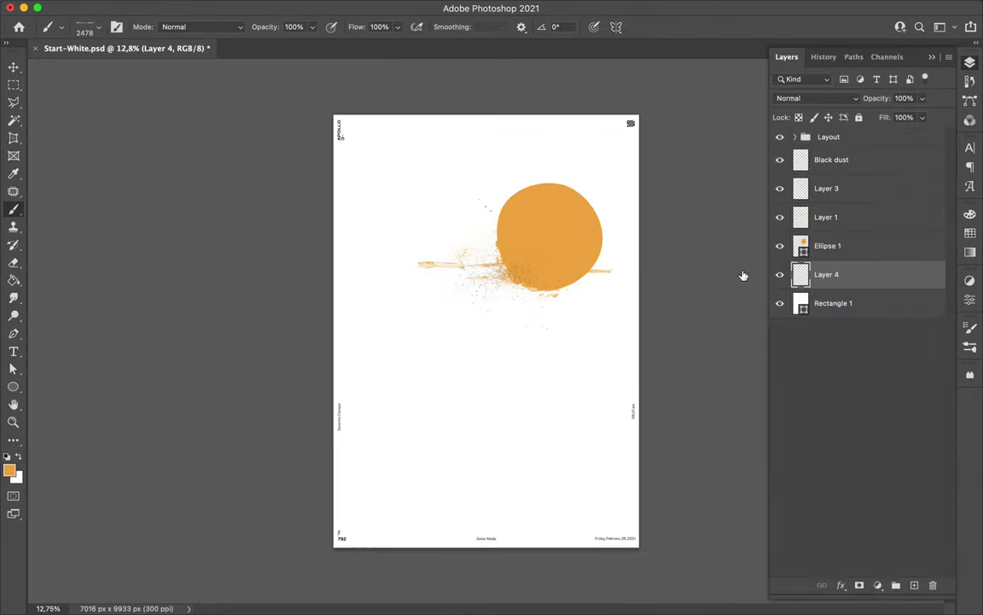
click(14, 386)
- Cover the page with an off-white rectangle, then paint a black grunge torn edge along the bottom
drag(537, 332, 639, 547)
key(b)
click(919, 275)
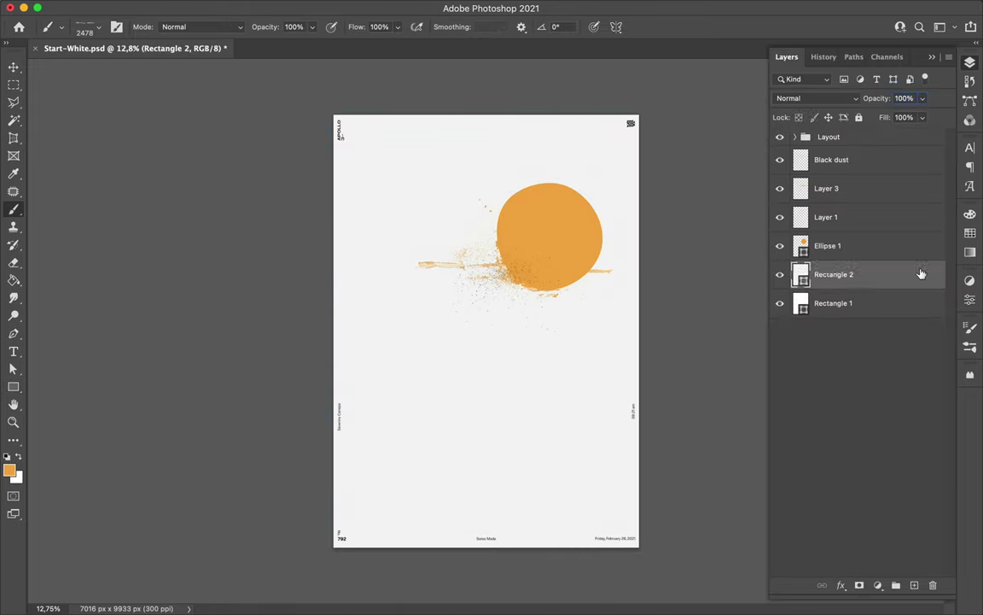
click(86, 27)
click(107, 263)
scroll(469, 427, up, 3)
key(Return)
scroll(393, 437, down, 2)
click(308, 526)
click(557, 27)
- Rotate the brush tip angle to 90°
text(90)
key(Return)
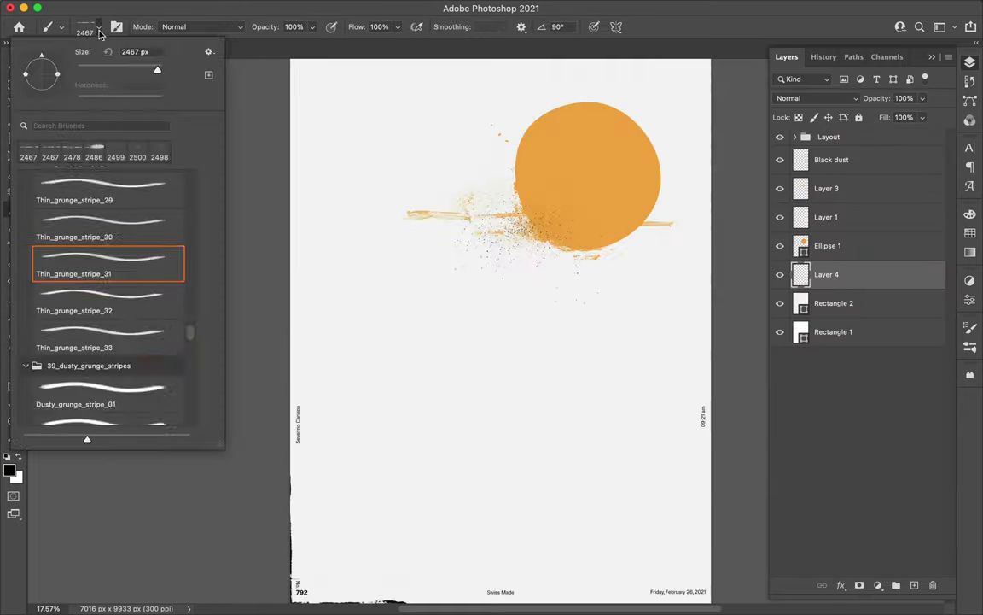
scroll(46, 286, up, 5)
scroll(46, 286, up, 10)
scroll(46, 286, up, 10)
- Try a DryBrush preset, then settle on Subtle Grunge 1 for grey lower-left grunge
click(26, 219)
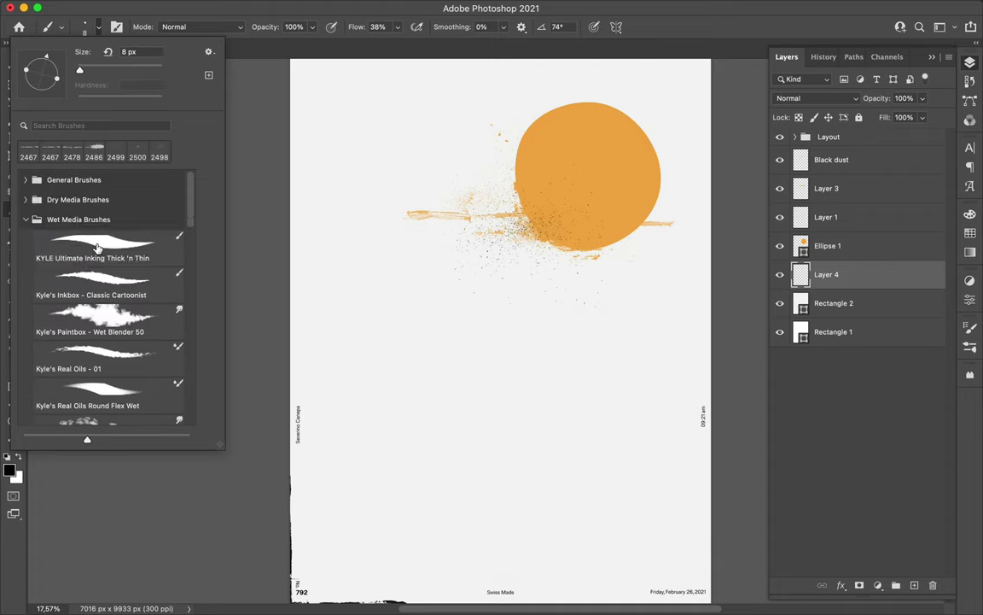
click(79, 265)
scroll(128, 256, down, 2)
click(154, 233)
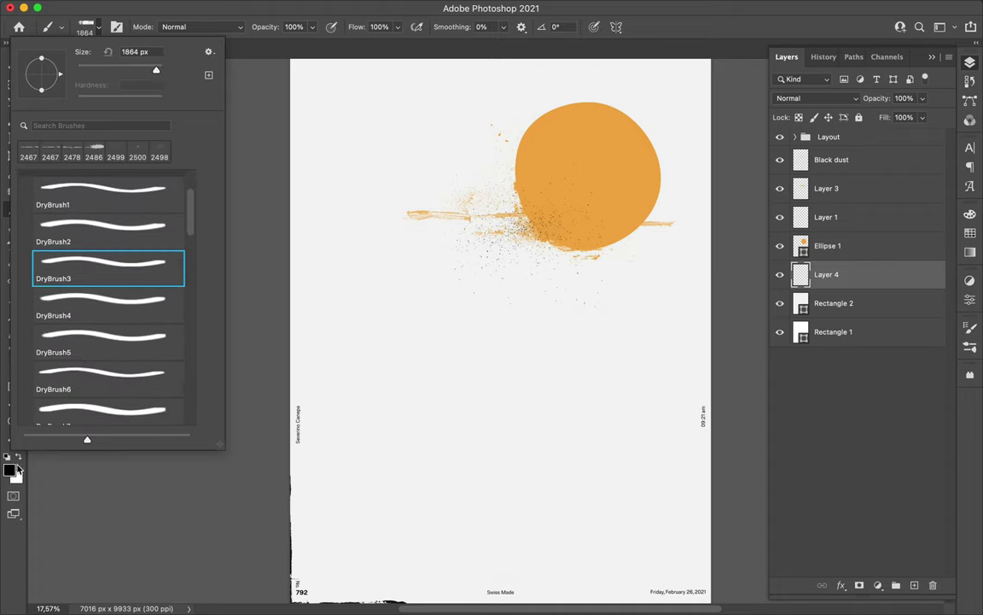
click(85, 27)
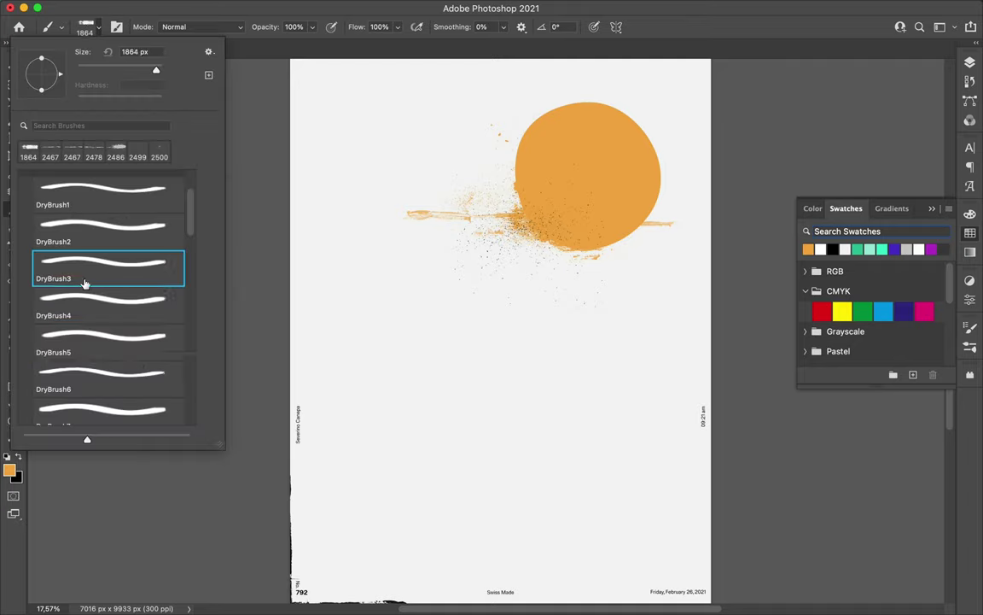
key(period)
key(period)
key(period)
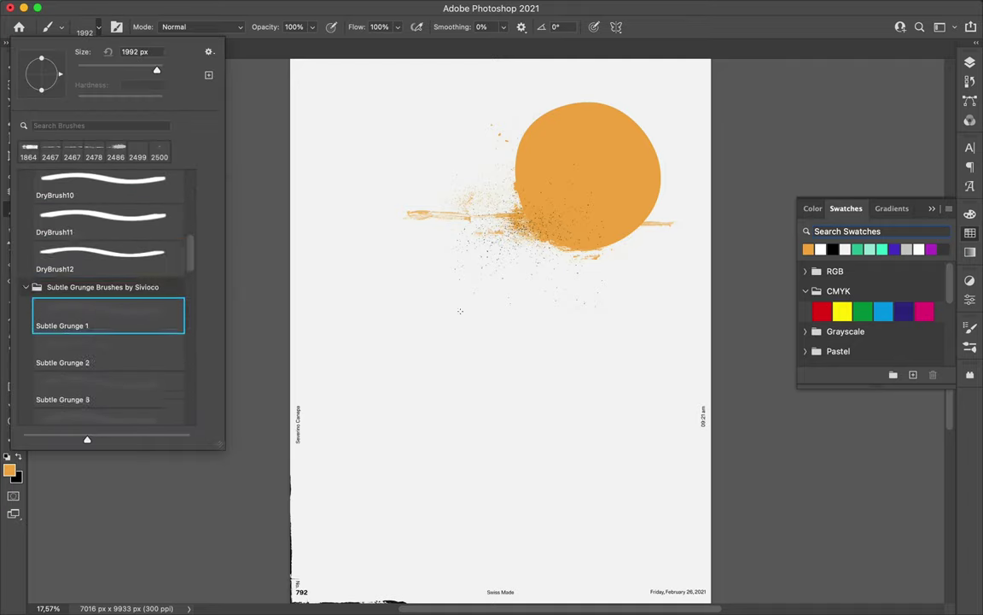
scroll(547, 256, up, 3)
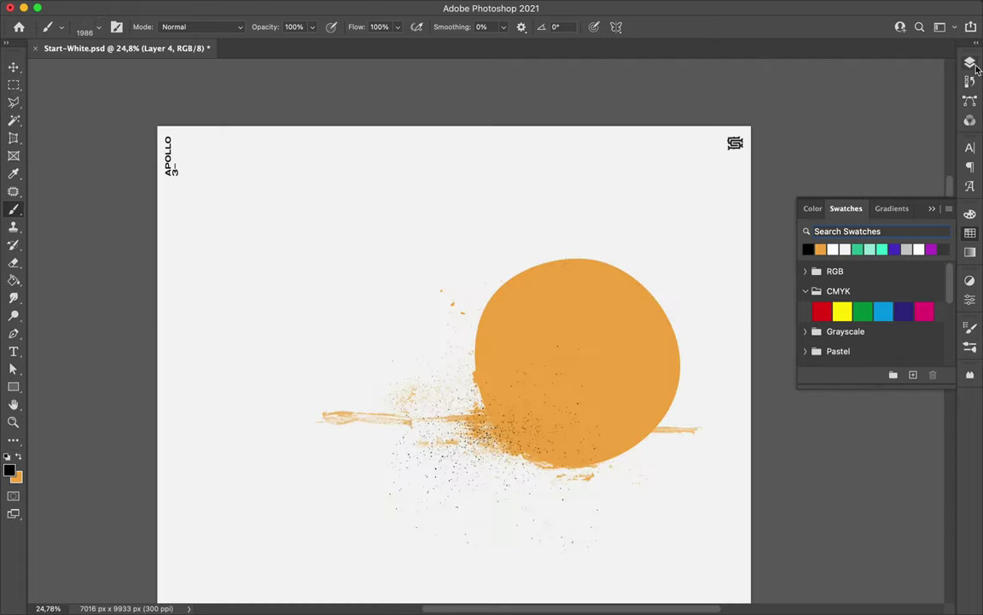
- On Layer 3, paint orange grunge-splatter drips down and around the sun, then reselect Layer 4
click(971, 64)
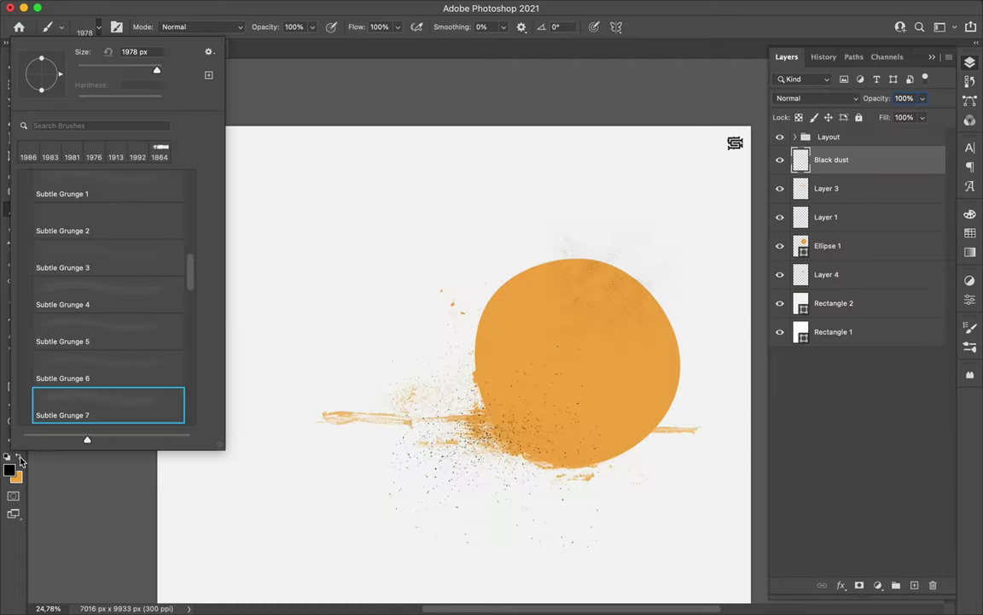
click(826, 188)
click(61, 26)
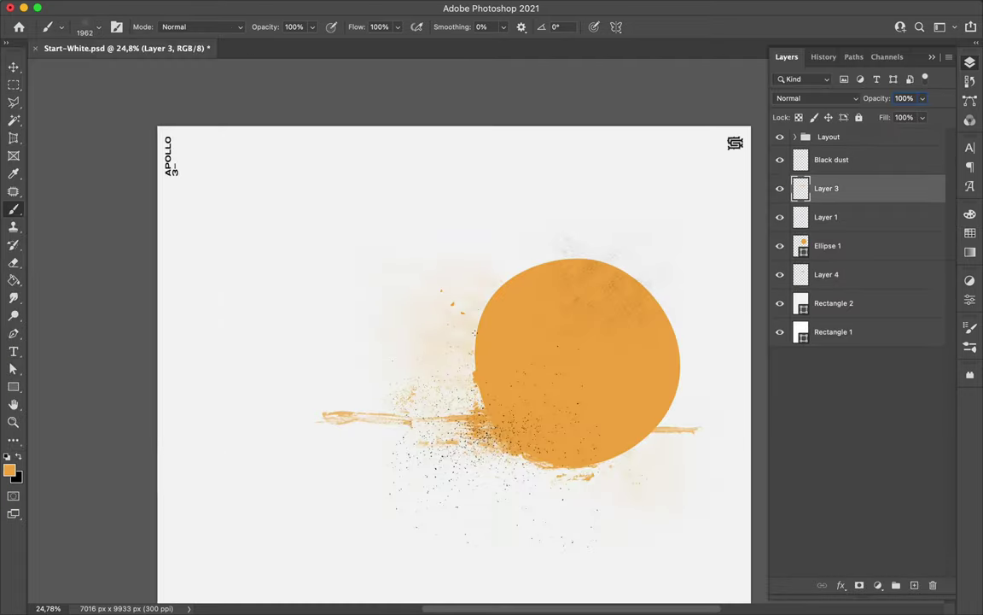
key(period)
key(period)
key(period)
key(period)
key(period)
key(period)
key(period)
key(period)
key(period)
key(period)
key(period)
key(period)
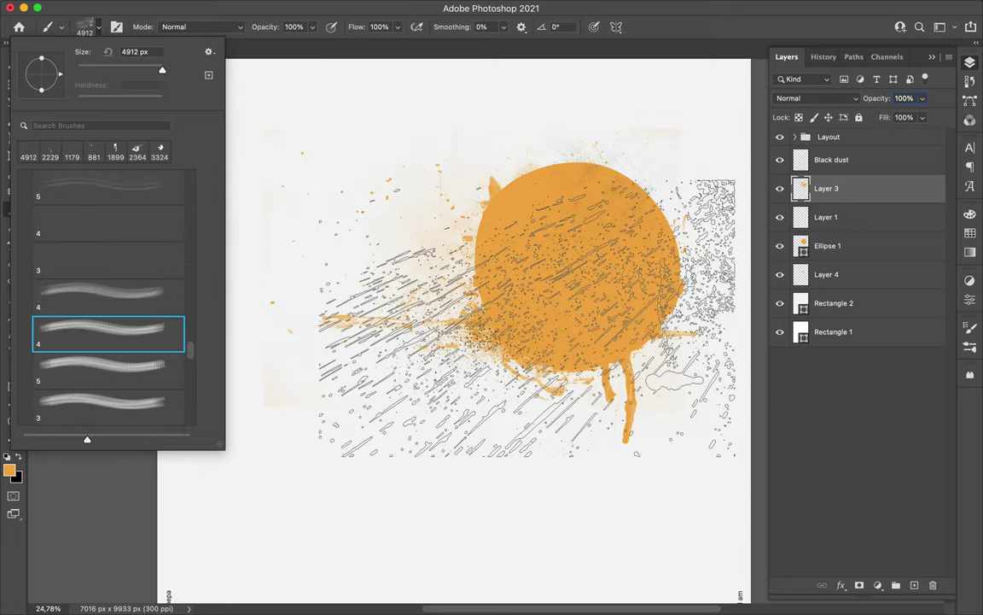
click(839, 281)
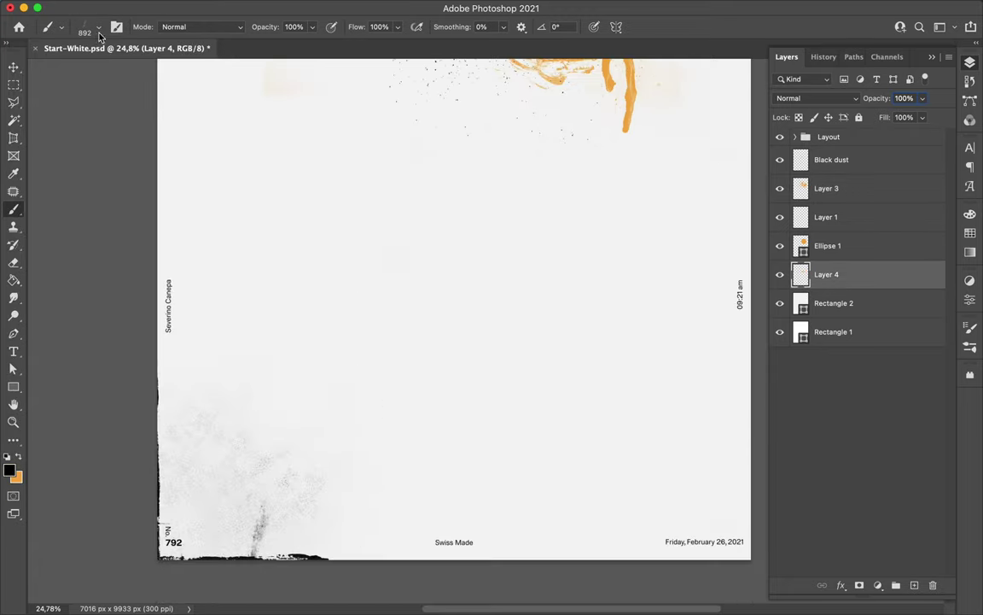
- Step through brush presets and stamp black texture along the poster's left edge
key(period)
key(period)
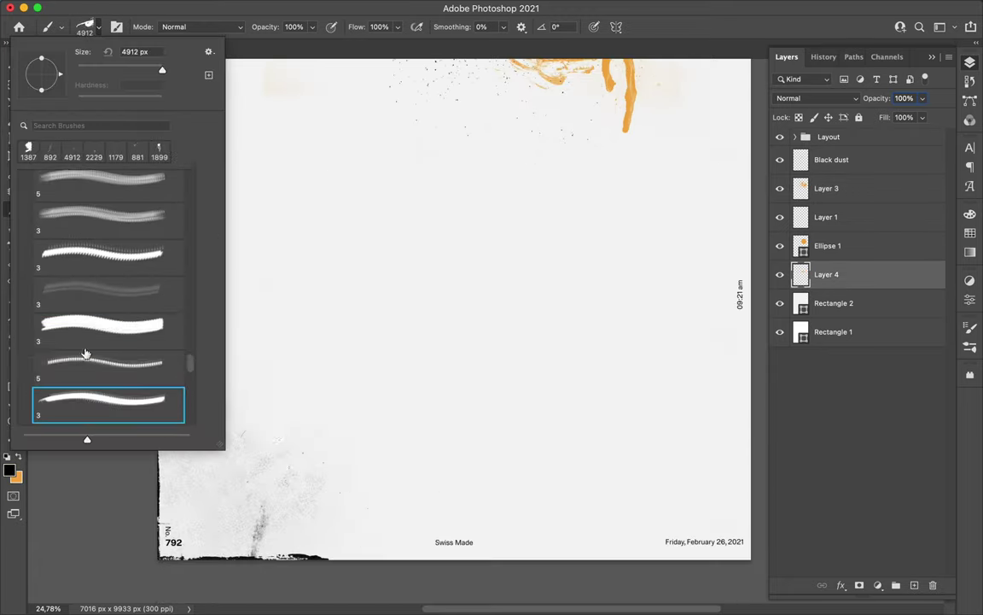
key(period)
key(Escape)
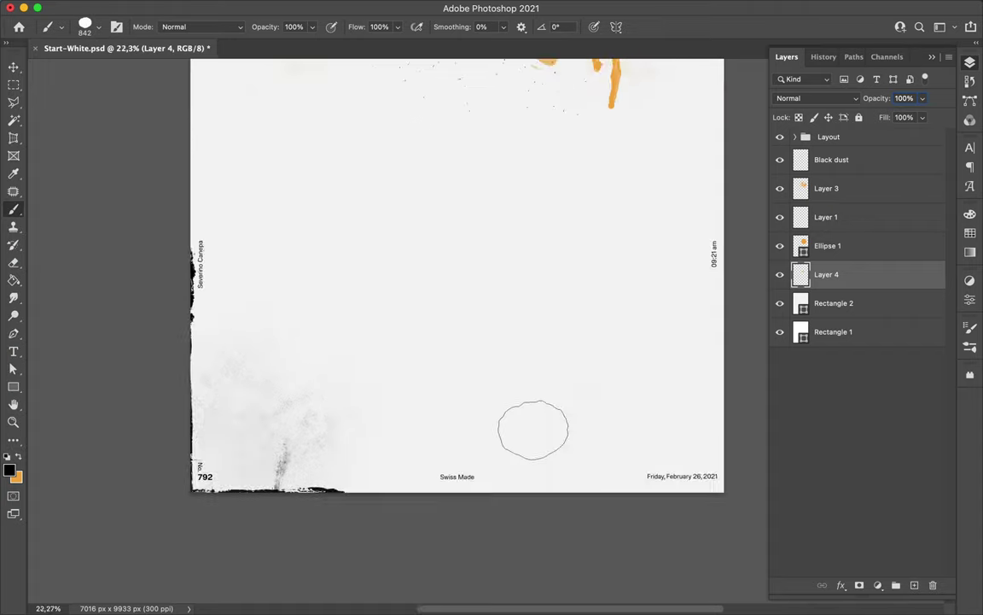
key(super+0)
key(period)
key(period)
key(period)
key(period)
key(period)
key(period)
click(724, 247)
- Undo and redo the left-edge stamp to compare, then pick Formless_grunge_stripe_04
key(ctrl+z)
click(724, 248)
key(ctrl+z)
scroll(115, 345, down, 5)
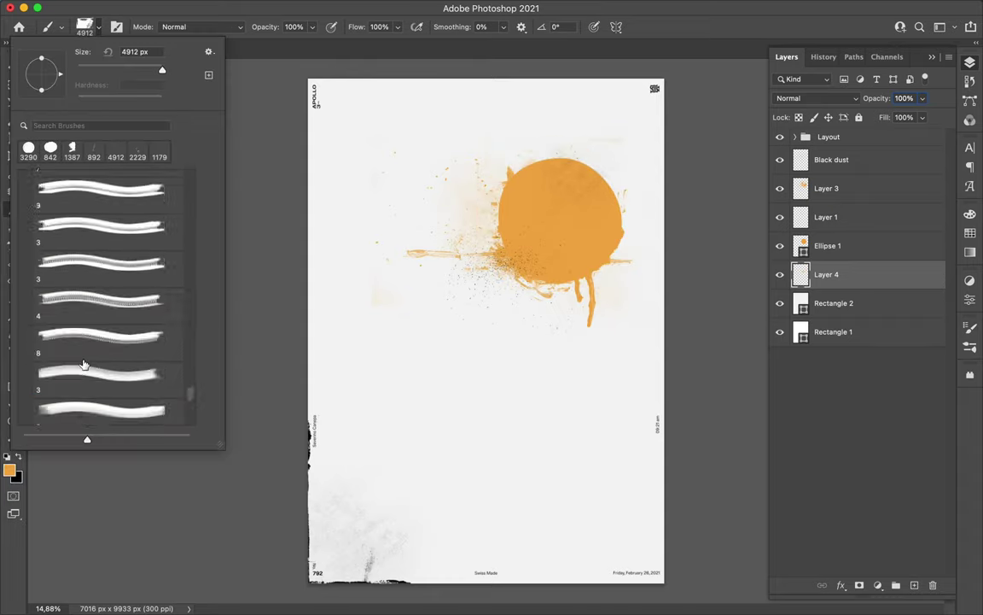
click(81, 378)
key(period)
key(period)
key(period)
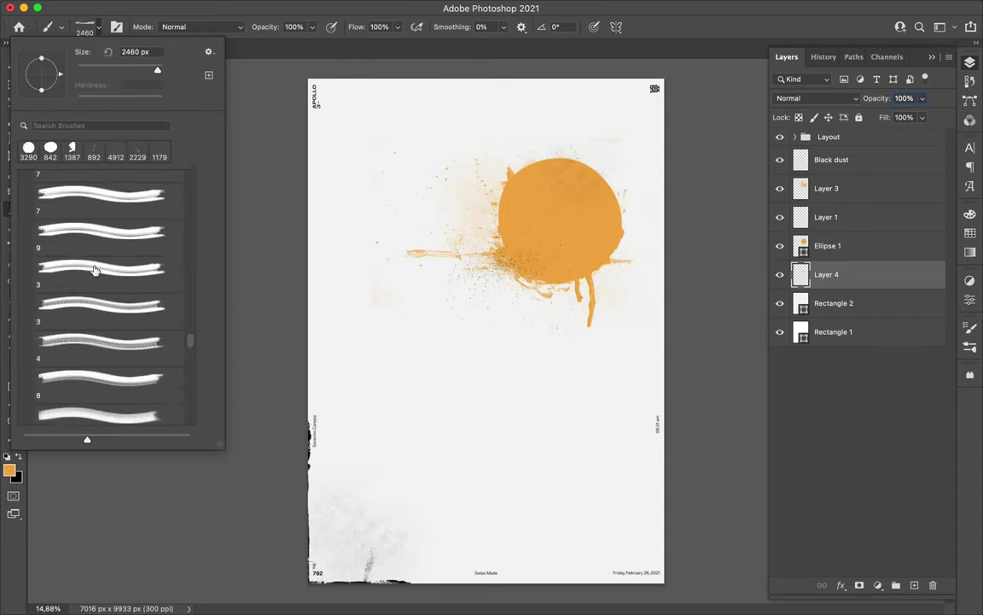
- Set up a small black Pencil Brush of about 9 px
scroll(94, 269, up, 10)
scroll(102, 307, down, 5)
scroll(119, 353, down, 5)
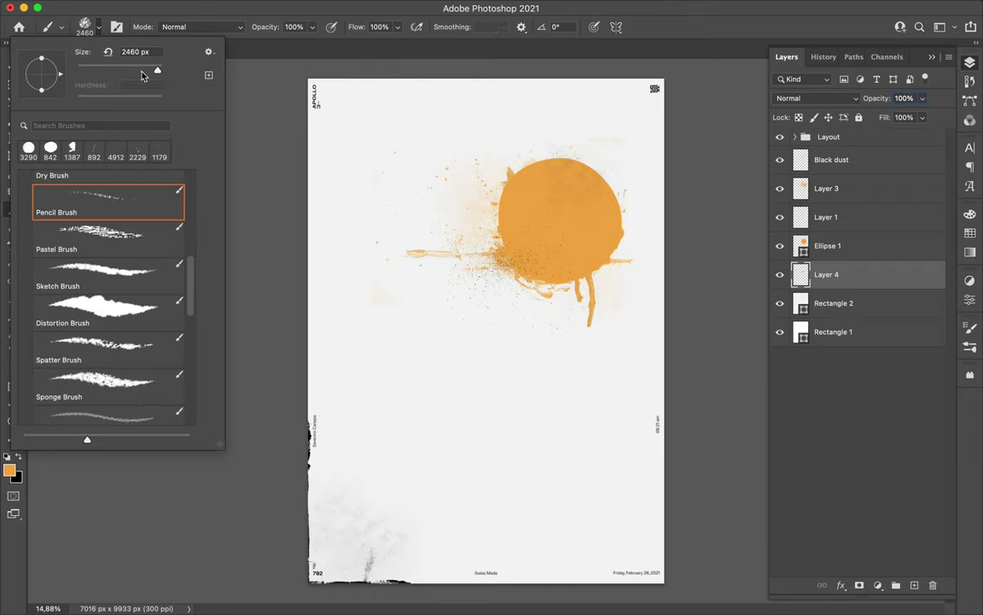
key(Return)
key(d)
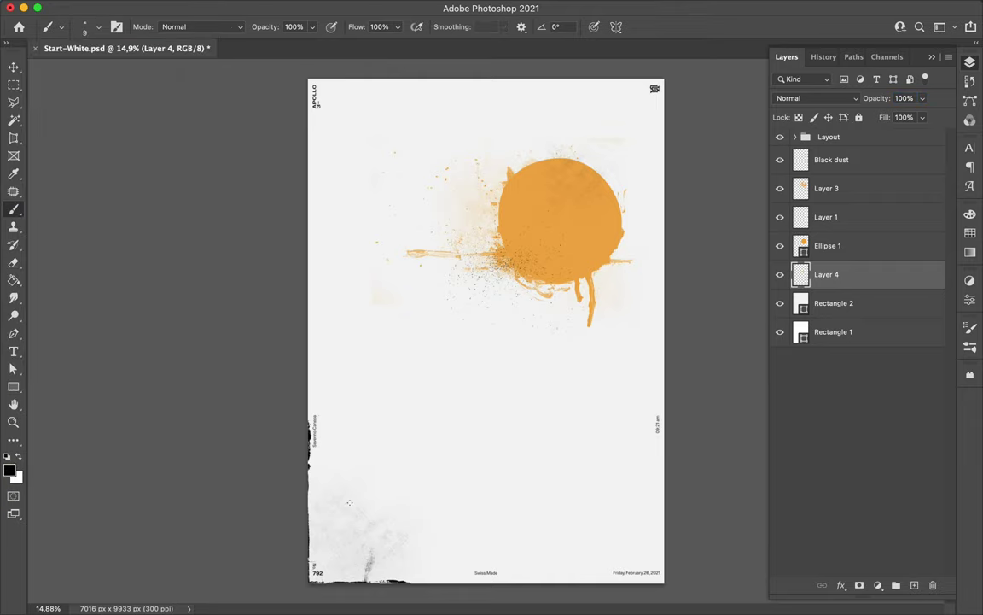
scroll(407, 436, up, 3)
scroll(427, 384, up, 2)
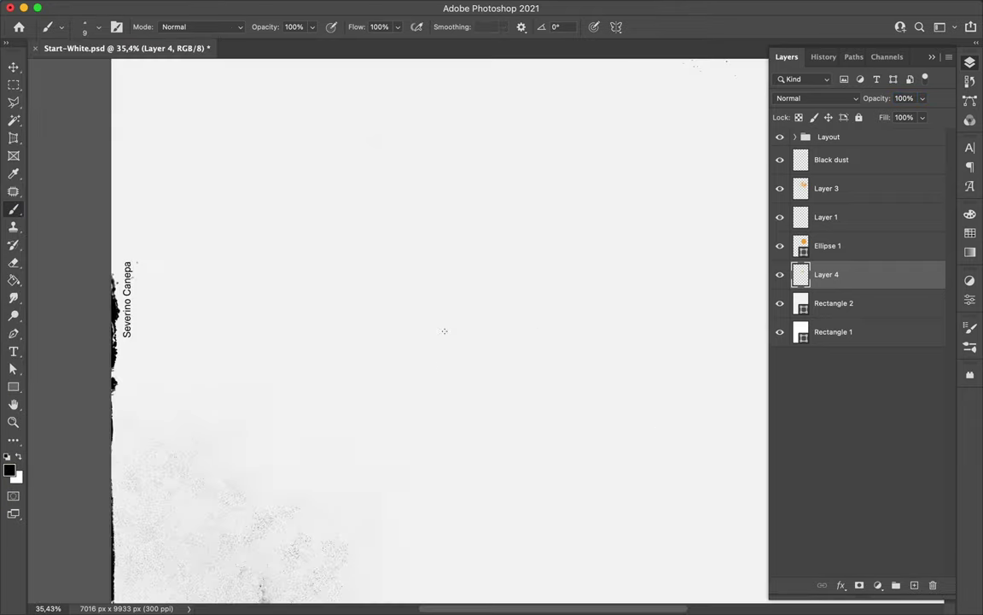
scroll(443, 330, down, 4)
right_click(139, 59)
double_click(109, 203)
- Draw two short wavy black crack lines in the lower-left area
drag(348, 389, 372, 369)
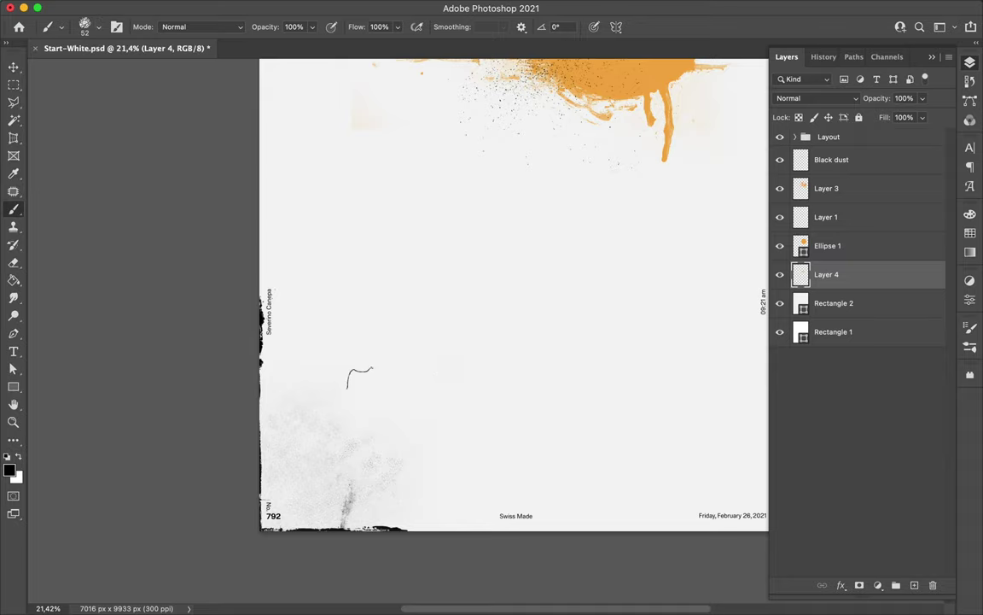
drag(340, 435, 362, 415)
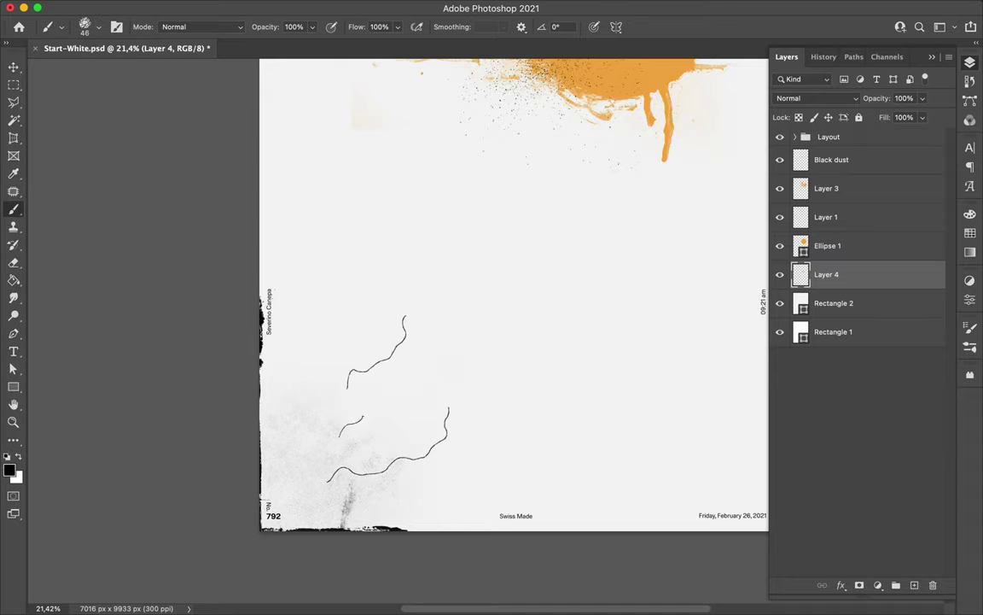
scroll(512, 341, down, 2)
scroll(512, 342, up, 3)
scroll(486, 333, down, 1)
- Choose a light grey paint colour and add a new layer above Layer 4
click(9, 469)
click(418, 132)
key(ctrl+shift+alt+n)
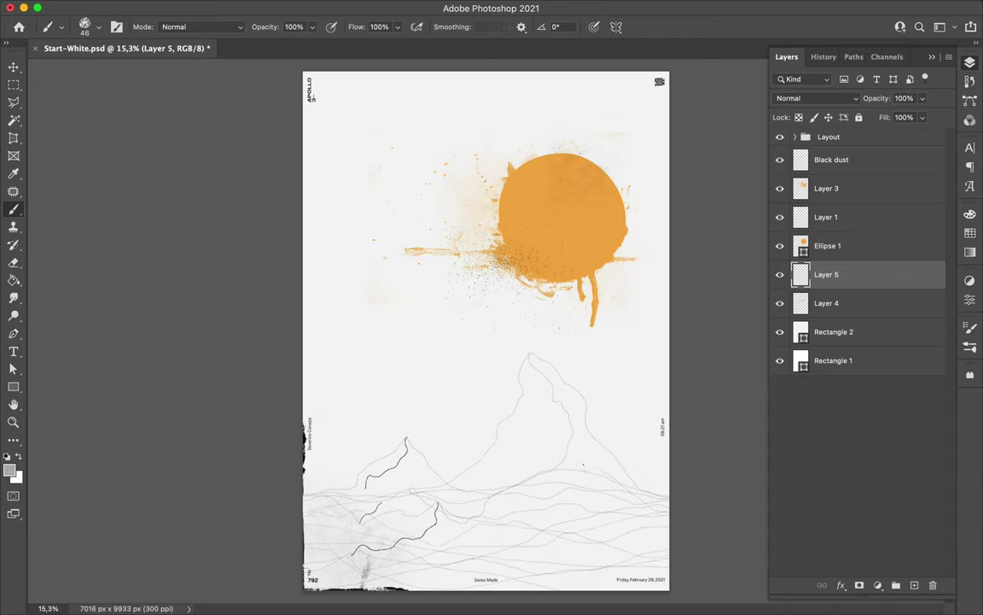
- Enlarge the pencil brush to 111 px for thicker black cracks
click(84, 27)
drag(86, 60, 110, 61)
key(Return)
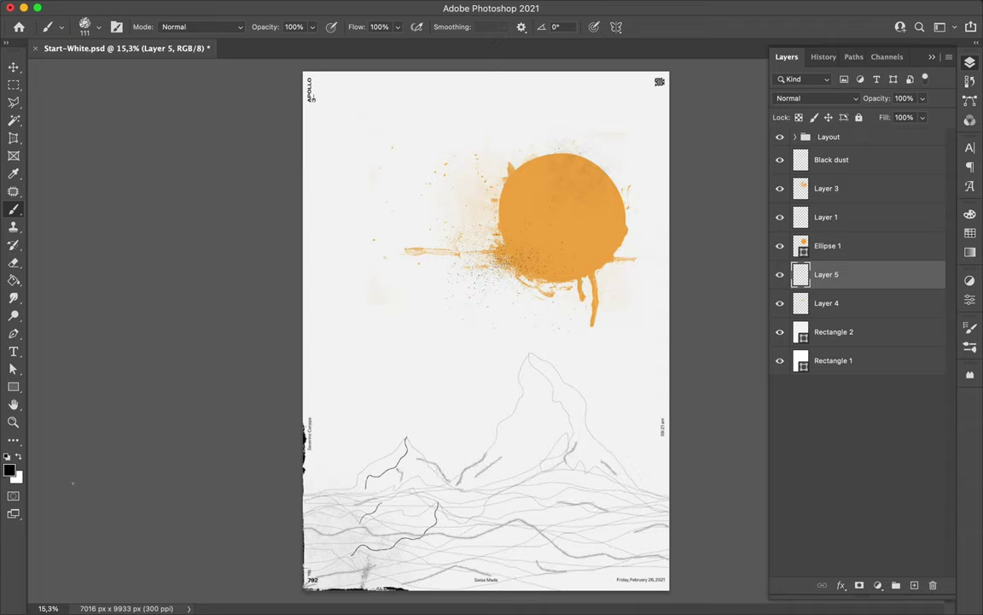
click(97, 29)
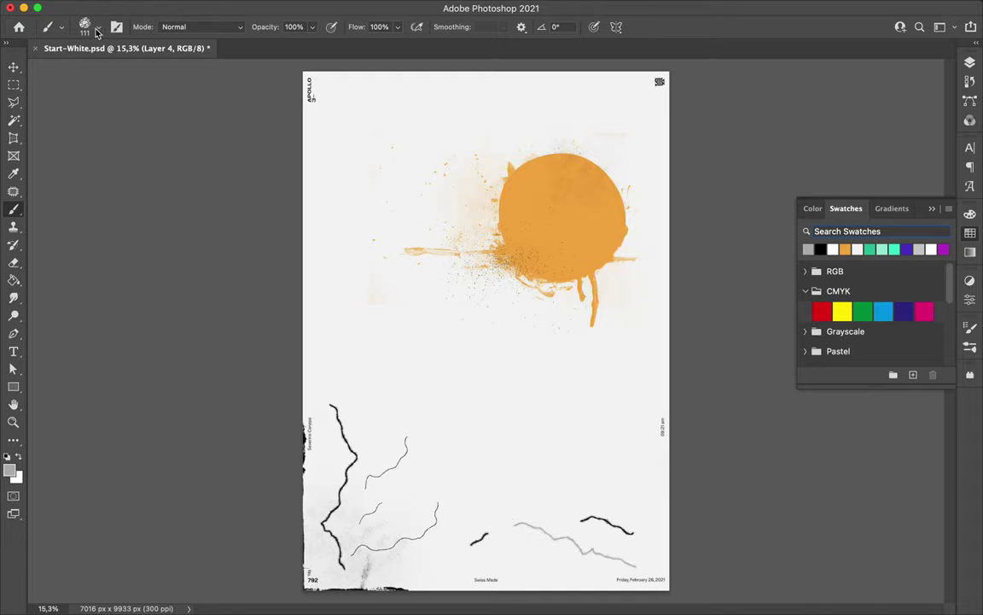
- Shrink the brush to 52 px for fine grey cracks and add a layer above Black dust
click(96, 32)
drag(106, 66, 93, 66)
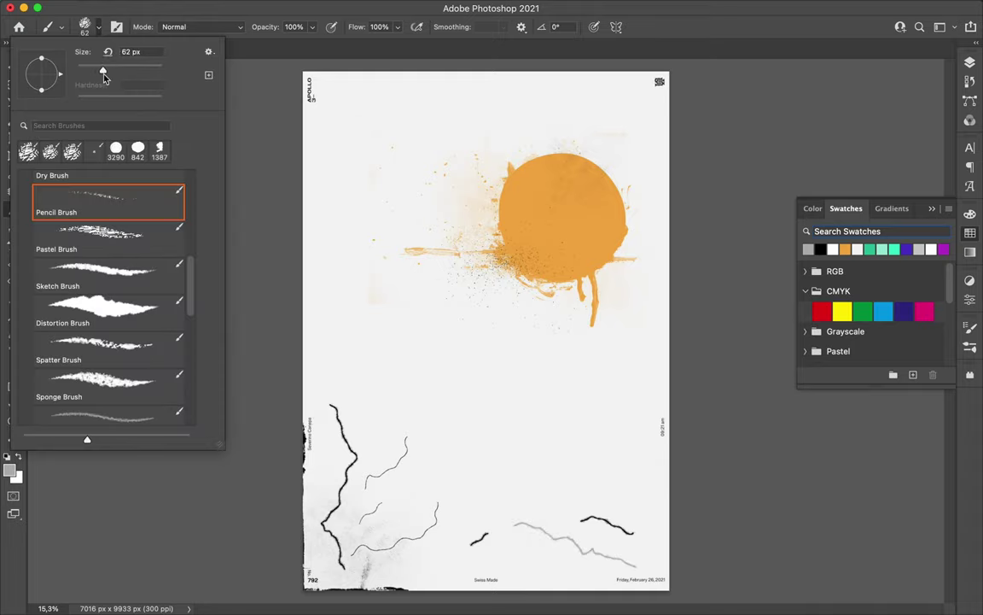
click(434, 559)
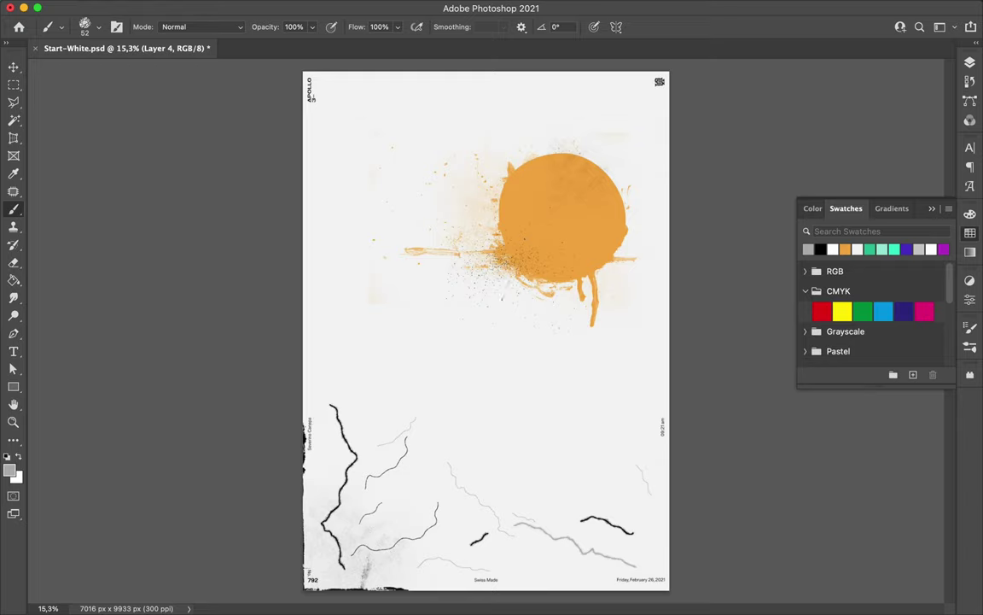
click(914, 585)
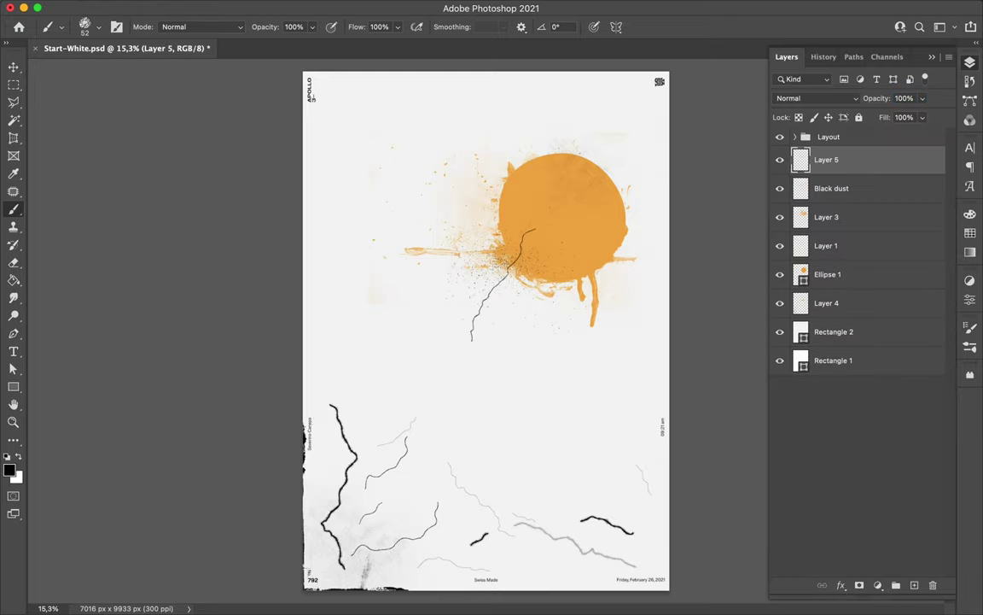
- Move Layer 5 below the Black dust layer and pick a WG Dust Particles brush
drag(827, 159, 826, 192)
click(969, 232)
click(97, 27)
scroll(103, 282, down, 2)
scroll(128, 342, down, 10)
click(173, 370)
click(304, 469)
- Browse the wg_dust_particles brush group for a different dust preset
click(96, 27)
scroll(127, 385, up, 1)
double_click(103, 201)
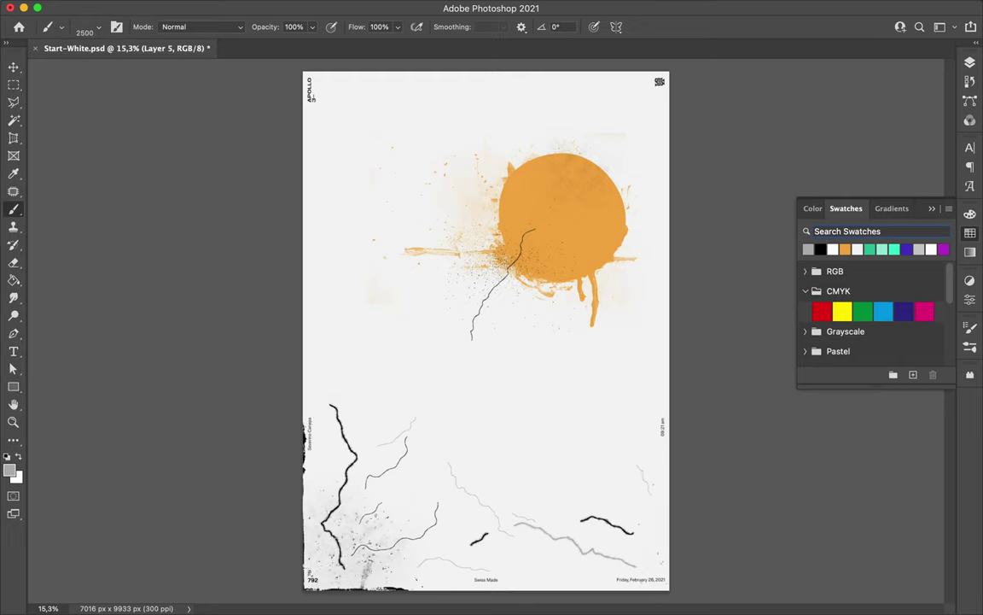
click(84, 19)
scroll(103, 252, down, 3)
click(346, 300)
click(85, 19)
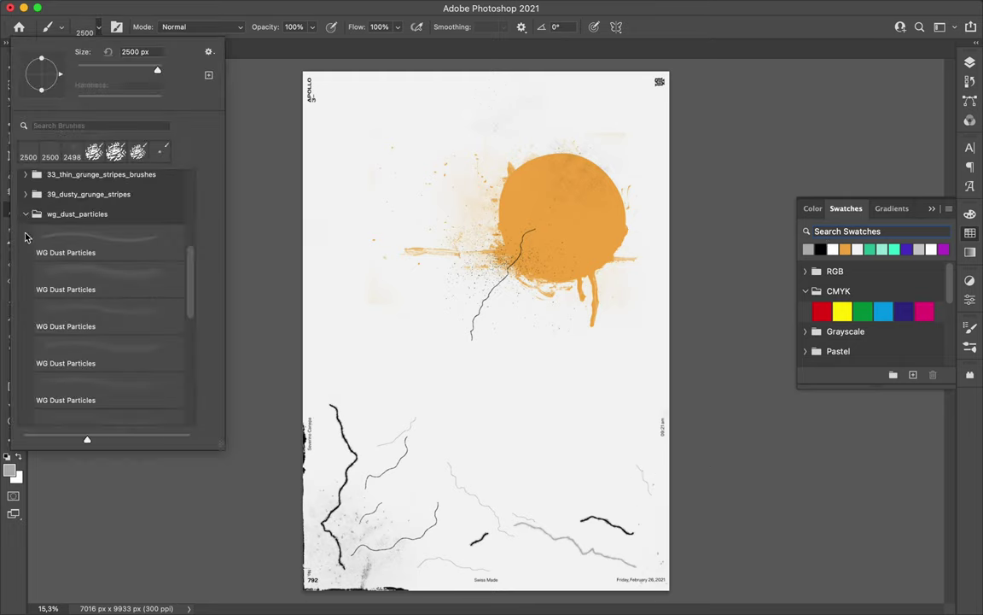
click(26, 214)
- Try a spatter brush from the Special Effects Brushes group, then collapse the groups
click(24, 315)
click(105, 333)
scroll(105, 333, up, 5)
click(26, 239)
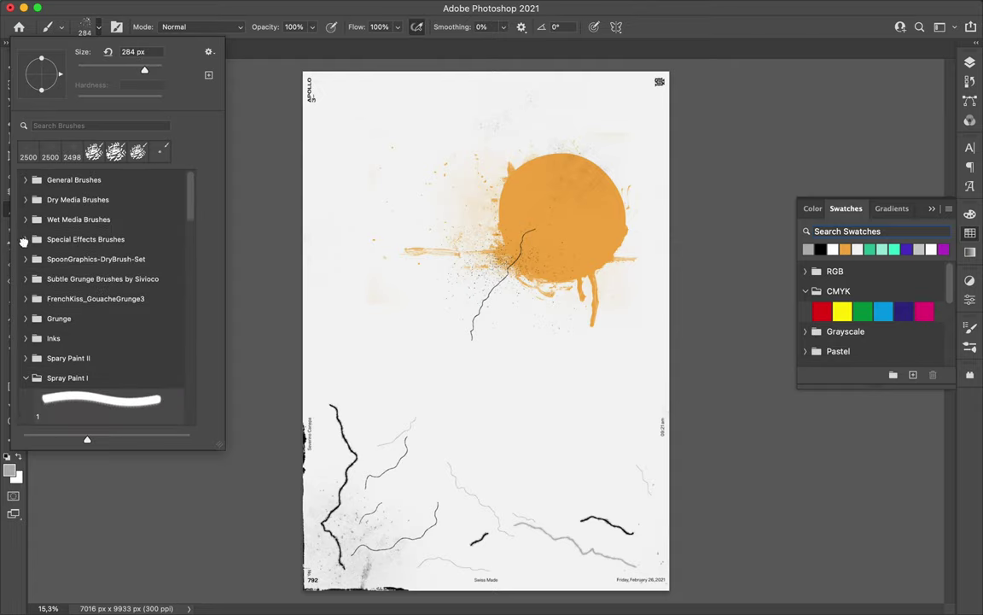
click(25, 319)
scroll(27, 376, down, 5)
- Try a dusty grunge stripe brush, then settle on a WG Dust Particles brush
click(26, 355)
scroll(102, 341, down, 3)
click(107, 399)
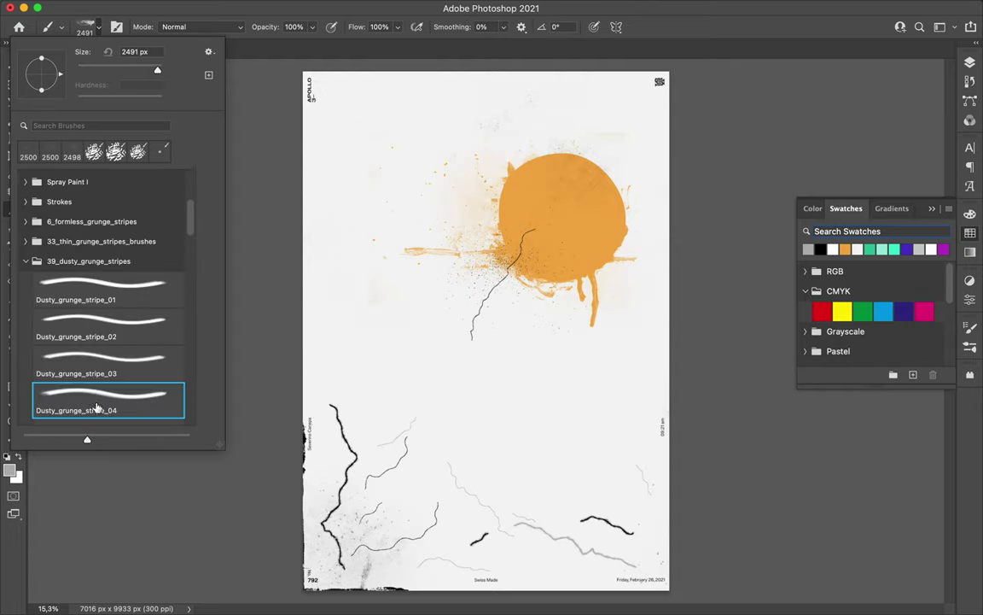
scroll(102, 298, down, 10)
scroll(110, 282, down, 5)
scroll(105, 341, down, 5)
double_click(105, 347)
- Switch the paint colour from orange to blue and add an empty Layer 6
click(85, 26)
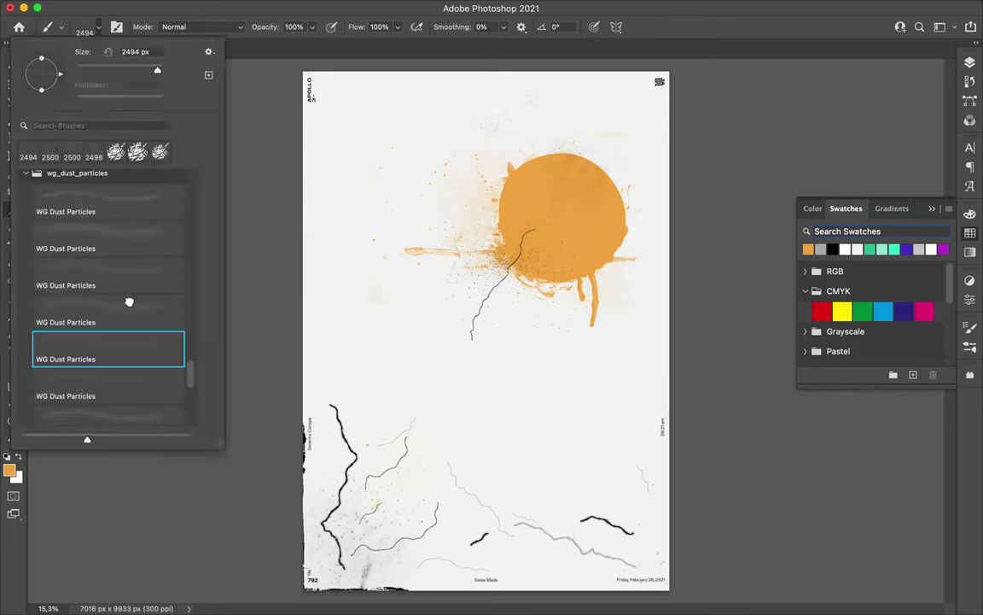
click(296, 215)
click(418, 131)
key(ctrl+shift+alt+n)
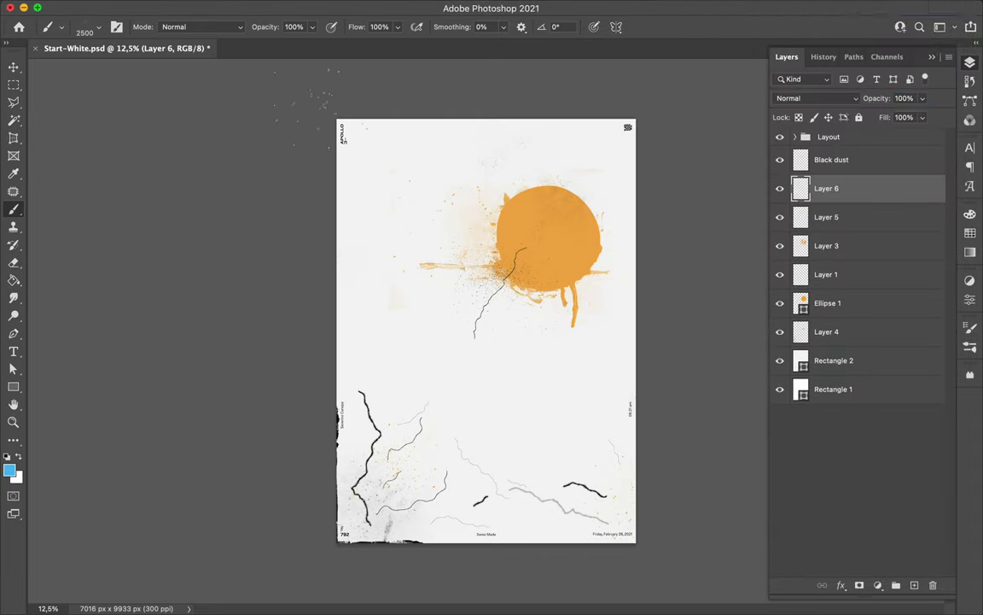
- Paint a blue stroke in the lower middle with the DryBrush4 preset
click(85, 26)
scroll(83, 256, up, 3)
scroll(102, 256, up, 5)
click(108, 232)
key(period)
key(period)
key(period)
key(Return)
drag(448, 391, 499, 416)
- Desaturate the stroke with a clipped Hue/Saturation adjustment, then merge it into the stroke
key(v)
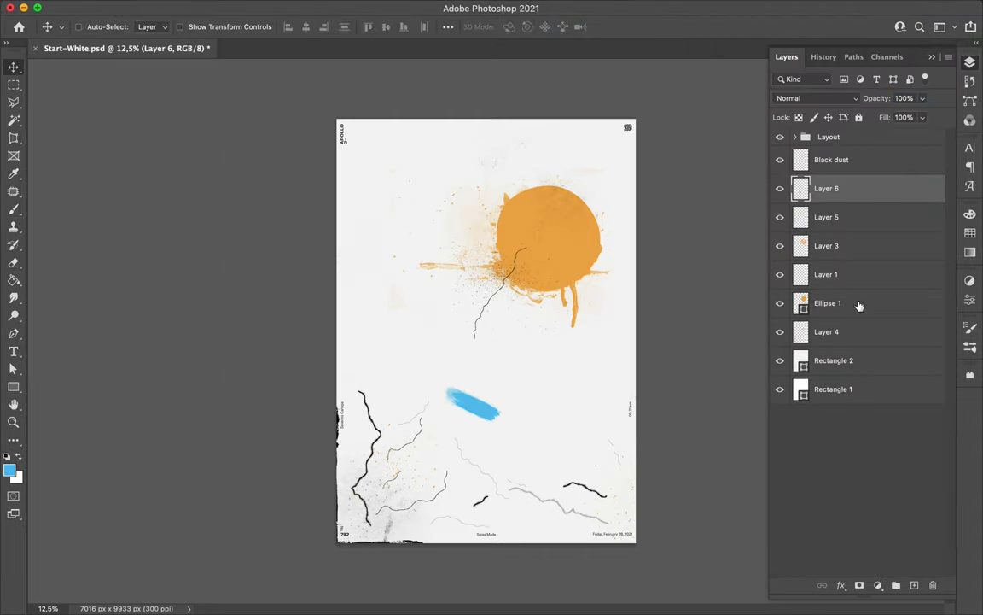
click(878, 585)
click(811, 376)
drag(845, 401, 816, 402)
key(ctrl+alt+g)
key(ctrl+e)
- Nudge the blue stroke into place, sample the off-white page colour and select Black dust
drag(483, 376, 472, 393)
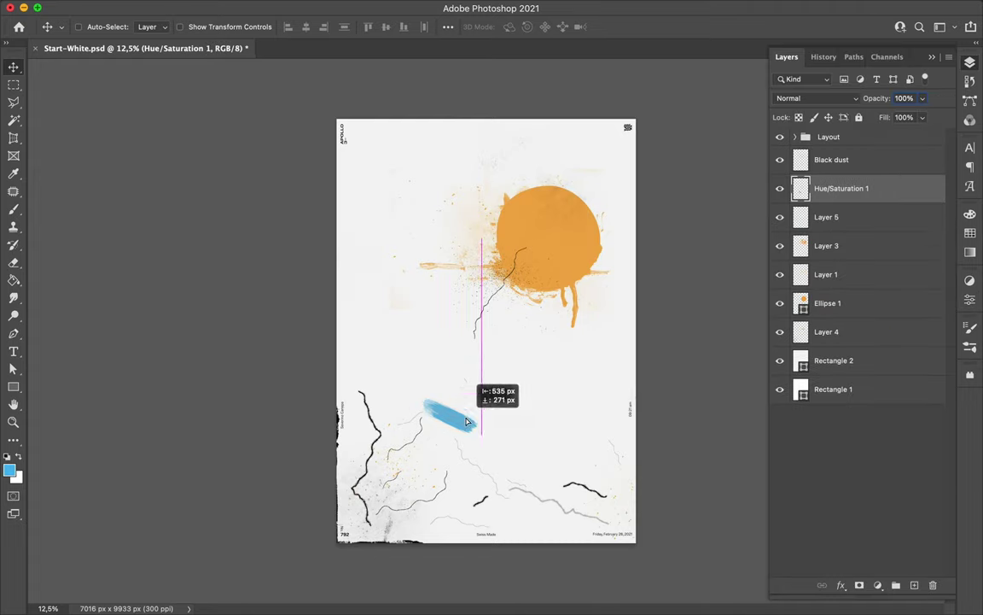
scroll(501, 319, up, 1)
key(i)
click(608, 360)
key(b)
click(832, 160)
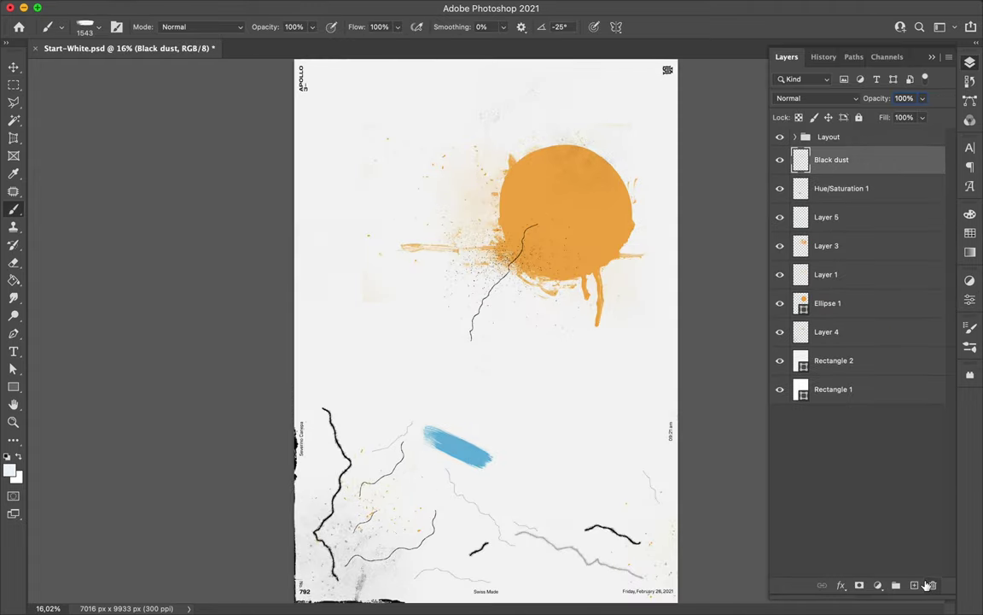
- Add a layer above Black dust and choose a WG Dust Particles brush
click(914, 585)
click(94, 26)
scroll(102, 256, down, 5)
click(107, 390)
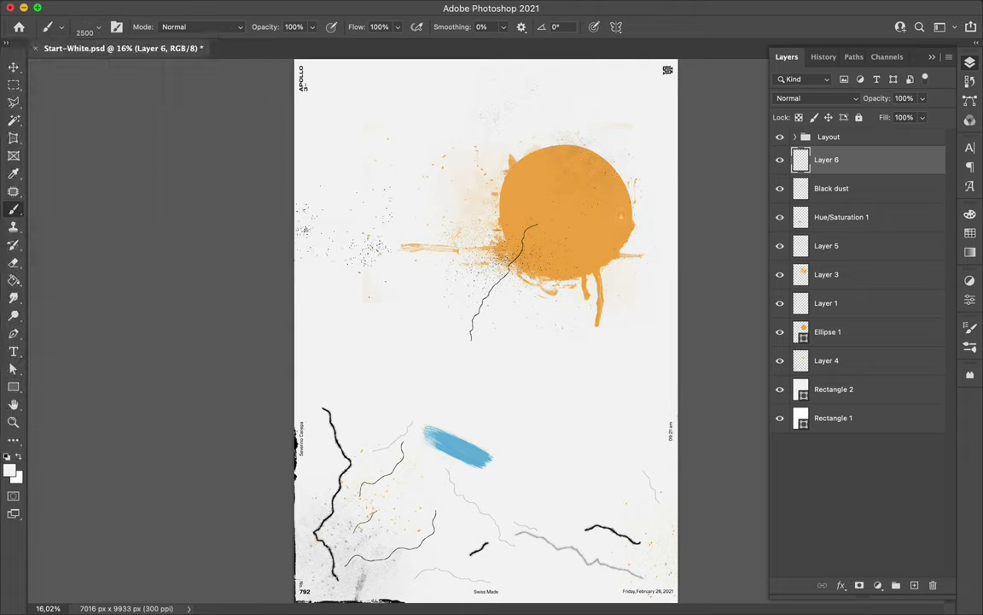
key(Return)
- Move Hue/Saturation 1 below Layer 4 and shift the blue stroke down and left
key(e)
key(v)
drag(841, 217, 842, 375)
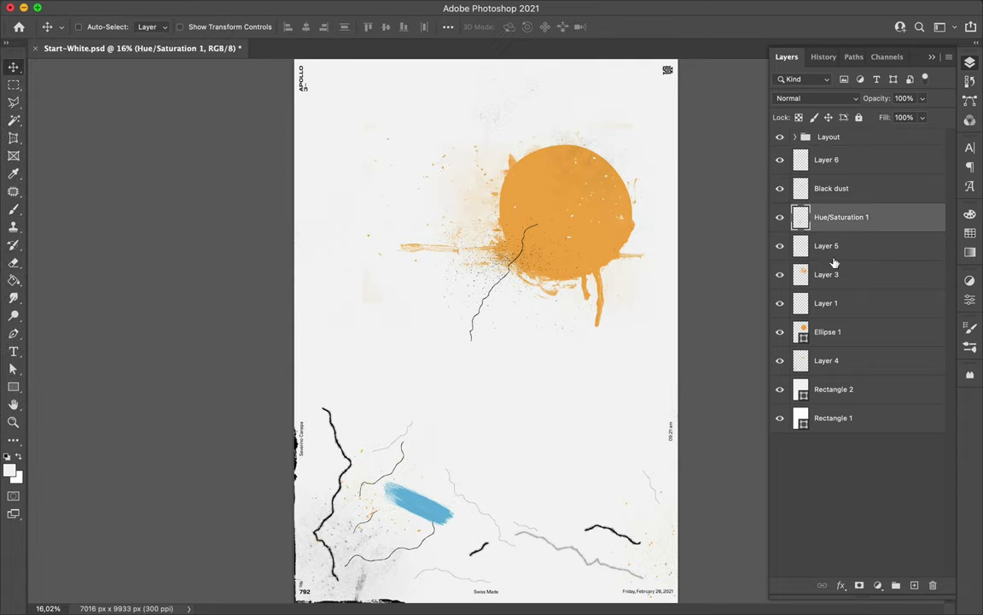
drag(482, 432, 433, 467)
- Return to the Brush tool with a dust particles brush for the white specks
key(b)
click(60, 27)
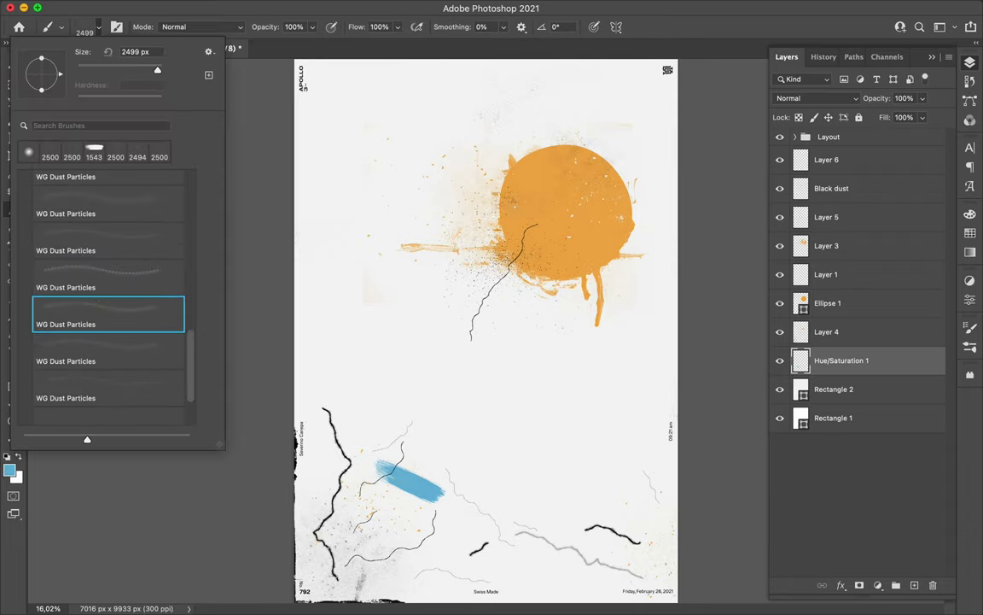
key(Return)
scroll(529, 200, up, 5)
scroll(534, 227, down, 5)
- Select the Layout group and lower its Fill amount to fade the text and logos
key(v)
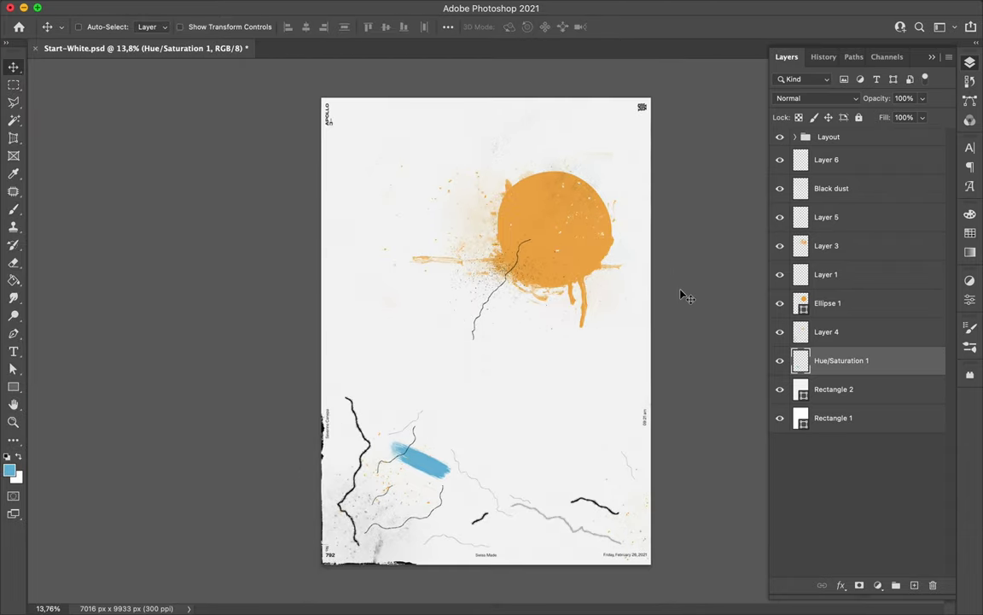
click(828, 137)
click(899, 117)
text(50)
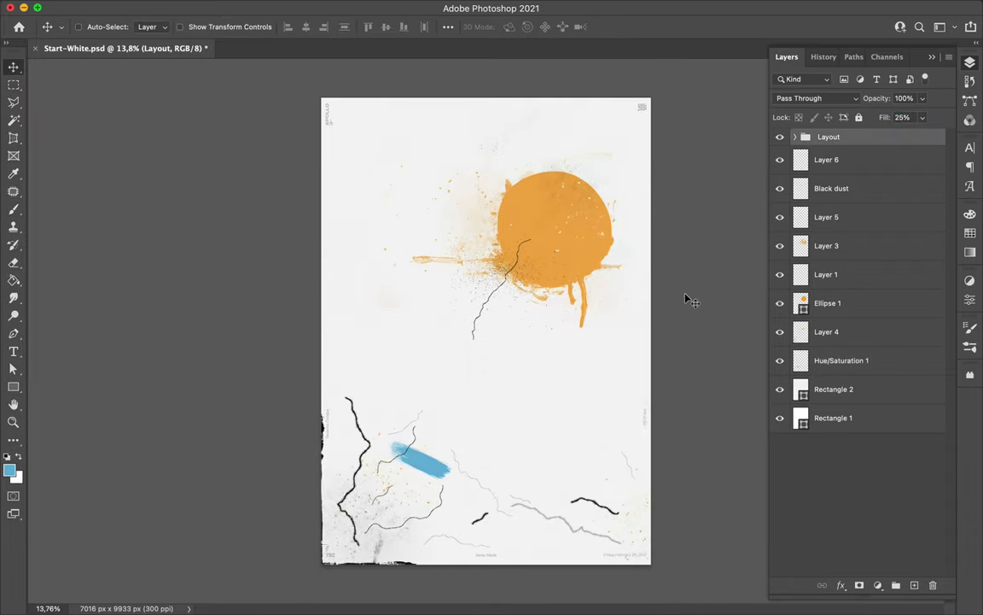